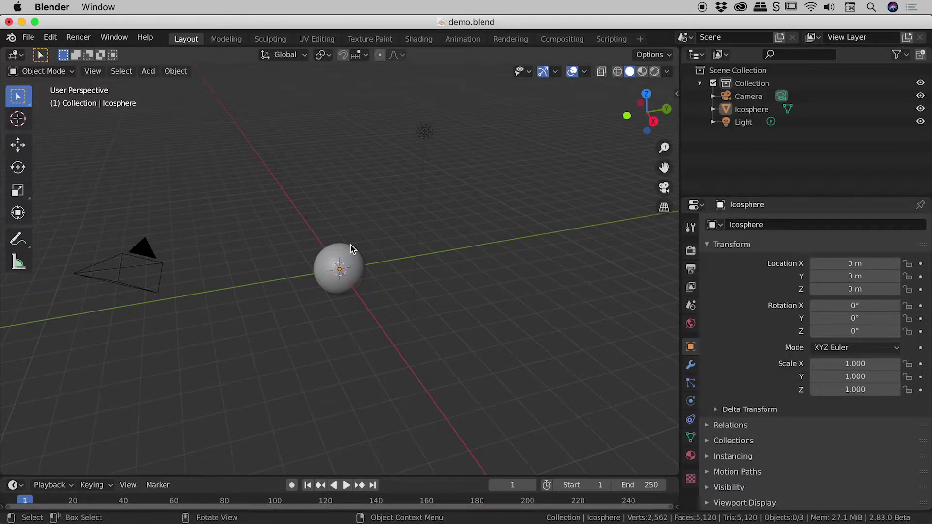
- Select the Light in the Outliner and turn off its viewport visibility eye icon
{"action": "left_click", "coordinate": [426, 132]}
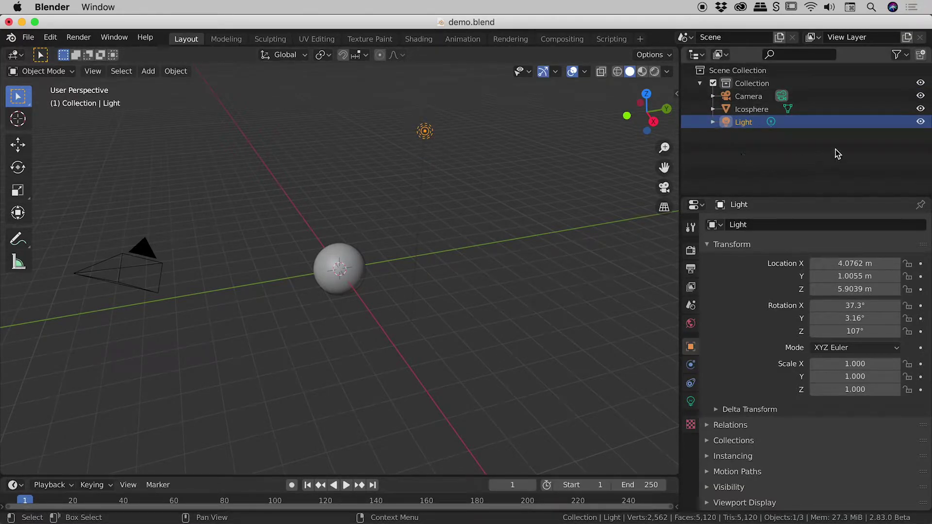
{"action": "left_click", "coordinate": [920, 122]}
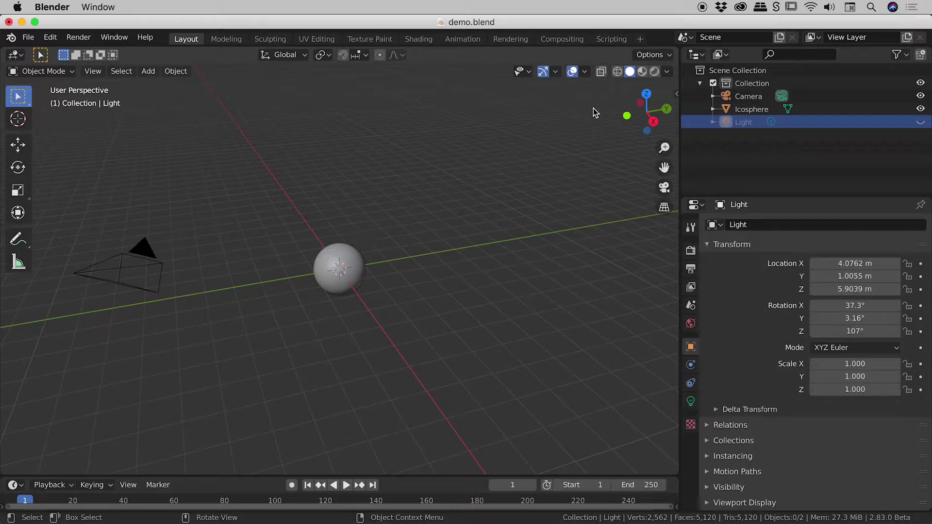
- Switch to Rendered viewport shading and toggle the Light on and off to compare, ending hidden
{"action": "left_click", "coordinate": [654, 71]}
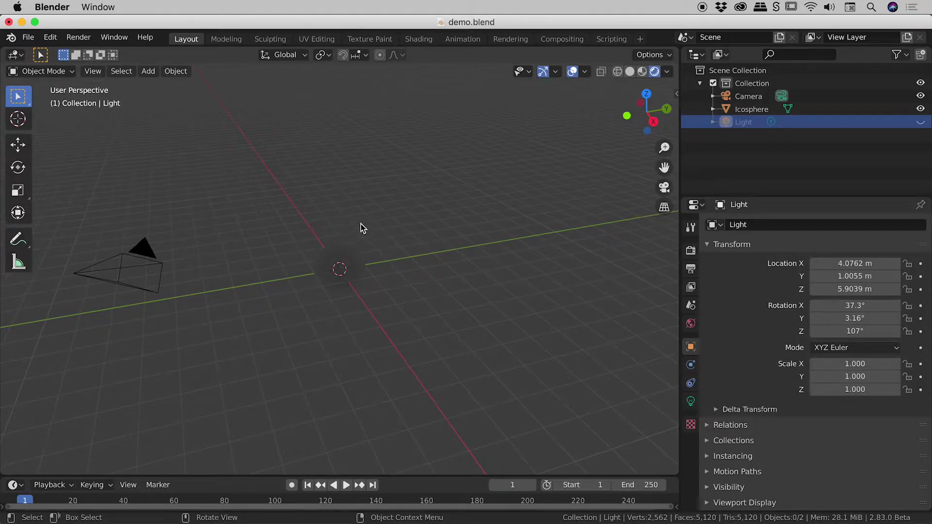
{"action": "left_click", "coordinate": [920, 122]}
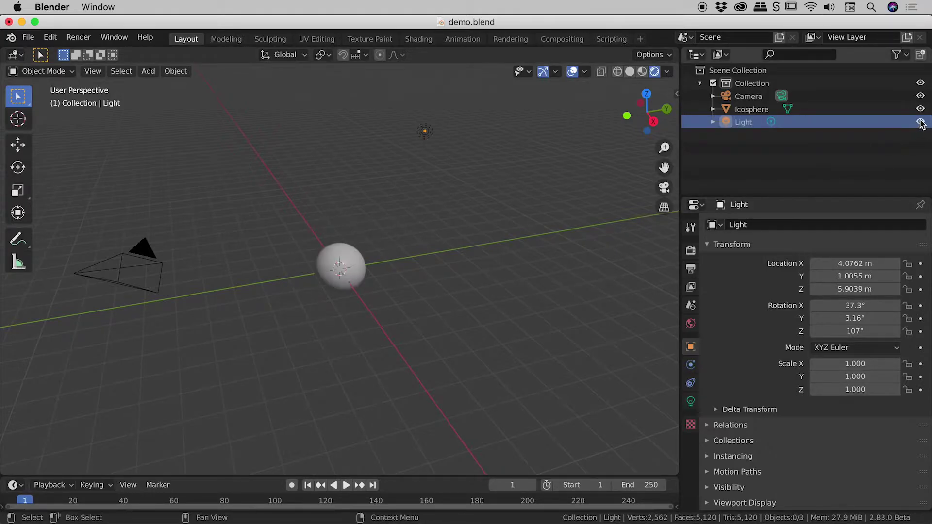
{"action": "left_click", "coordinate": [919, 122]}
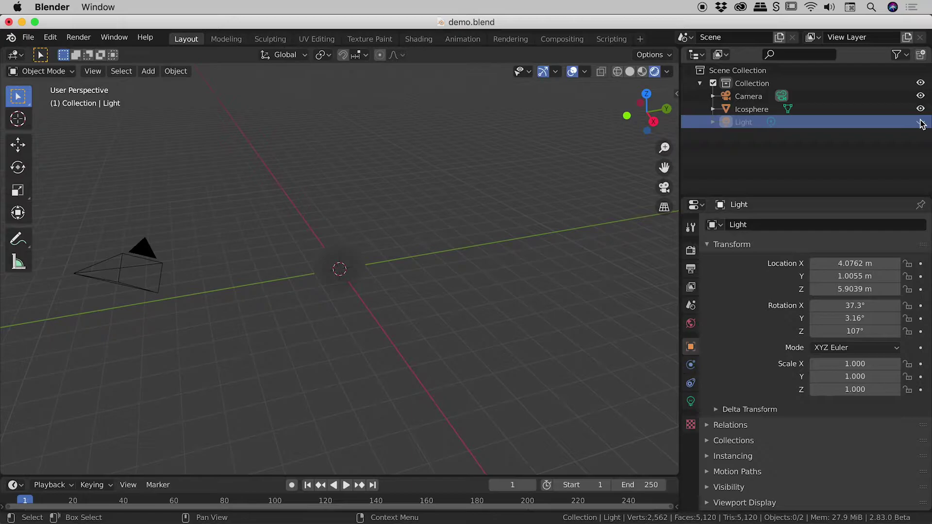
{"action": "left_click", "coordinate": [920, 122]}
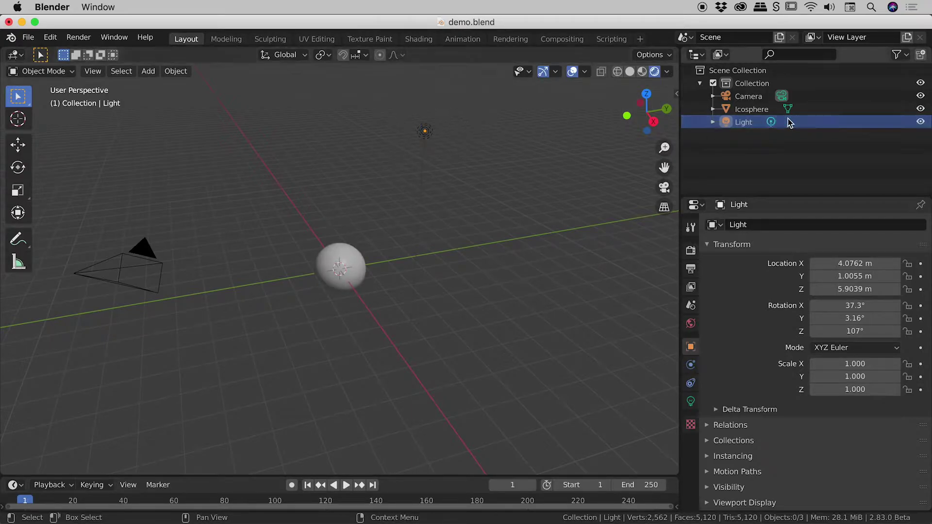
{"action": "left_click", "coordinate": [920, 122]}
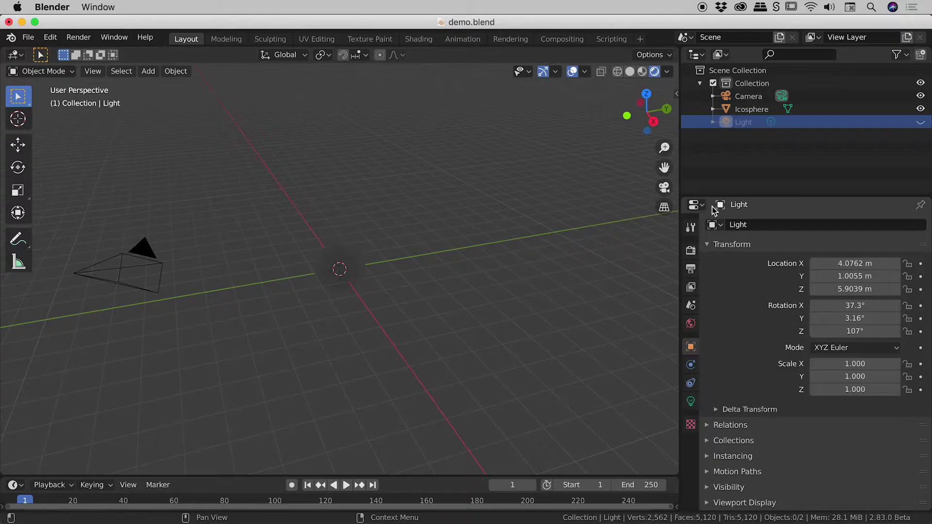
- In World Properties, drag the background Color's value down to 0 for pure black
{"action": "left_click", "coordinate": [691, 325]}
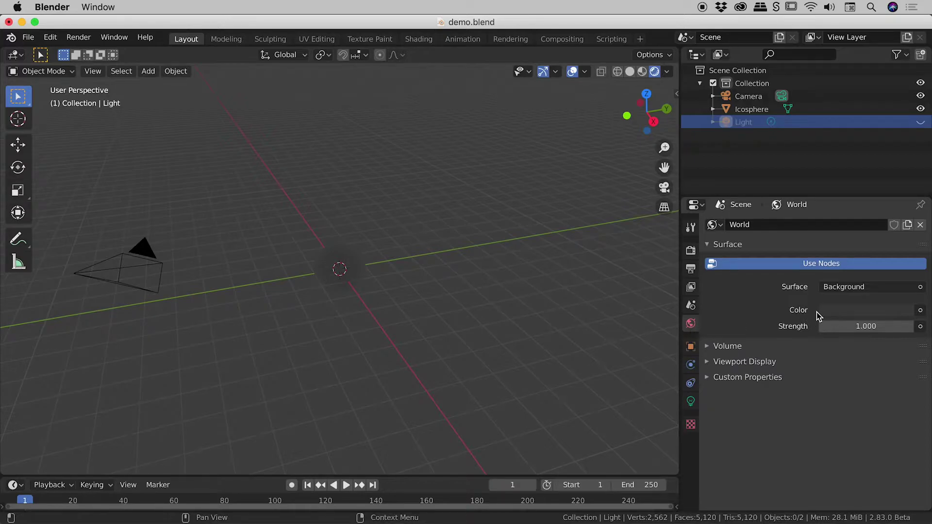
{"action": "left_click", "coordinate": [859, 313]}
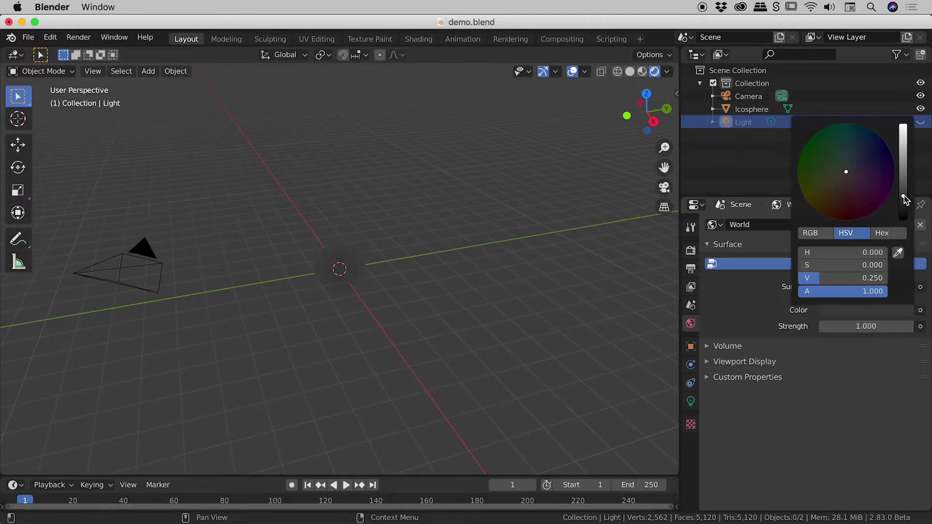
{"action": "left_click_drag", "start_coordinate": [905, 198], "coordinate": [903, 221]}
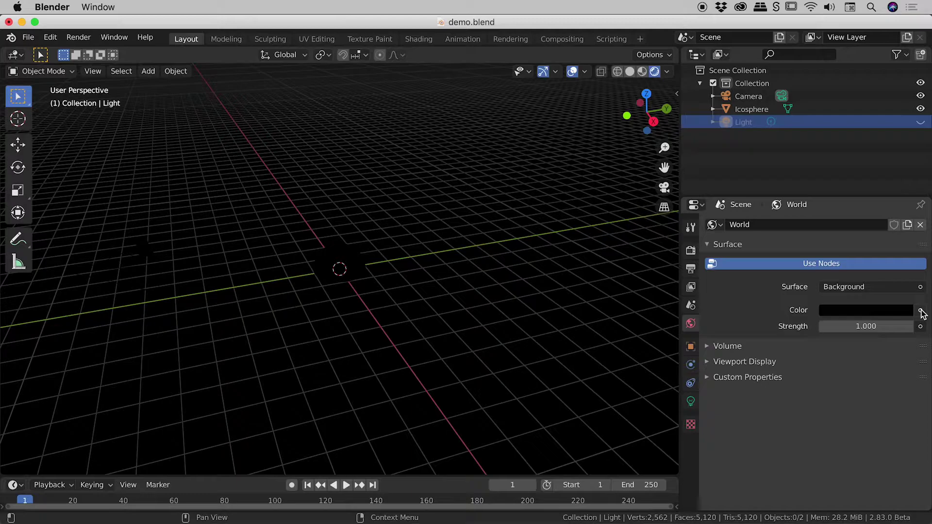
- Plug an Environment Texture into the World Color and bring up its image file browser
{"action": "left_click", "coordinate": [920, 311]}
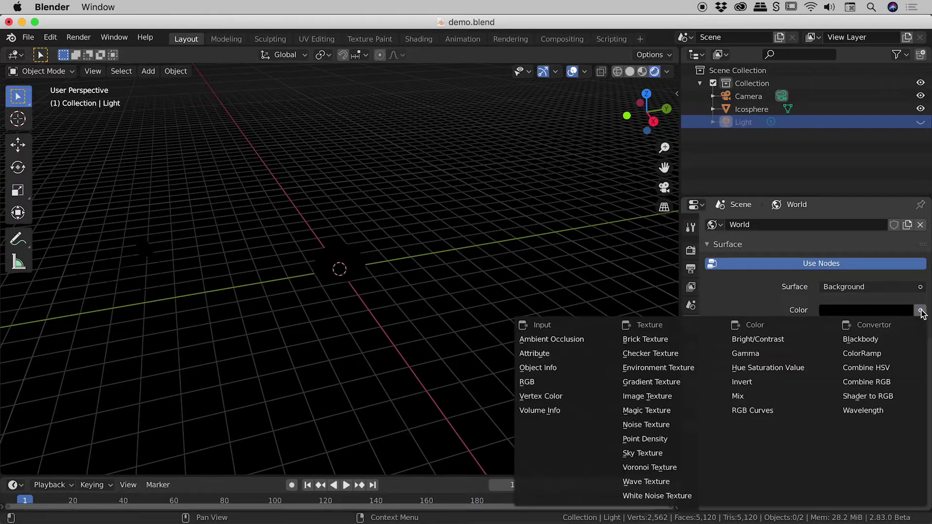
{"action": "left_click", "coordinate": [645, 371]}
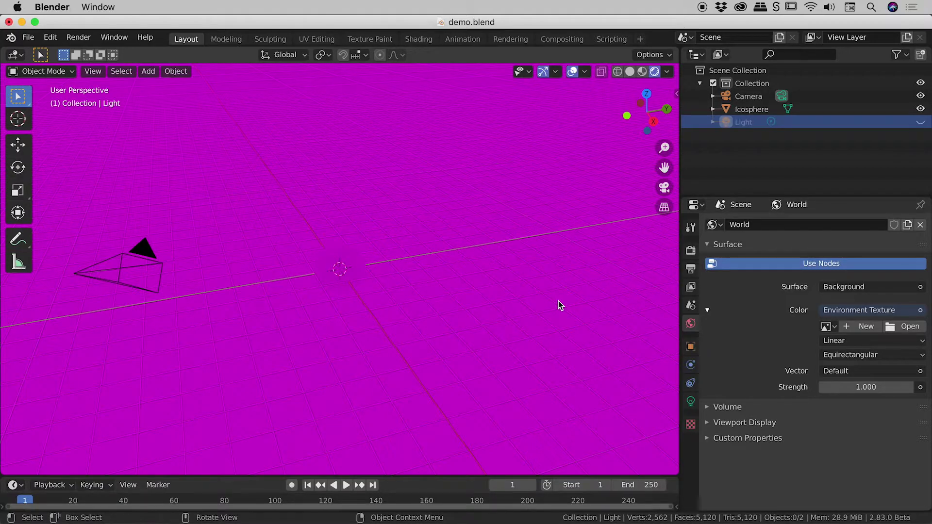
{"action": "left_click", "coordinate": [907, 328]}
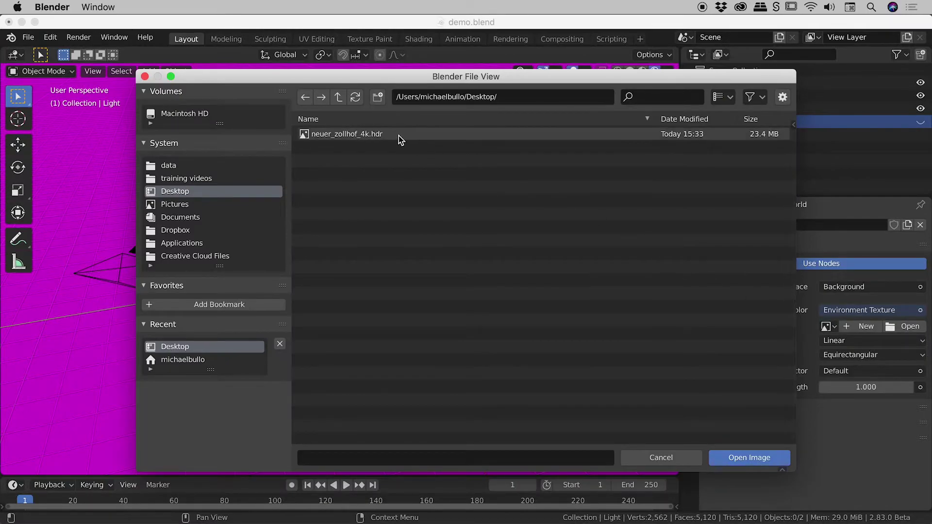
- Pick neuer_zollhof_4k.hdr in the file browser and open it as the environment image
{"action": "left_click", "coordinate": [399, 139]}
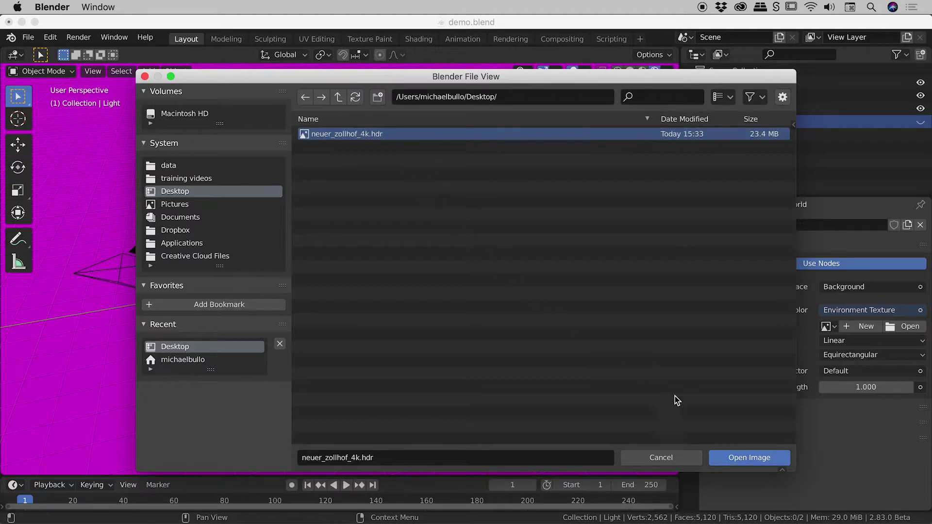
{"action": "left_click", "coordinate": [757, 457]}
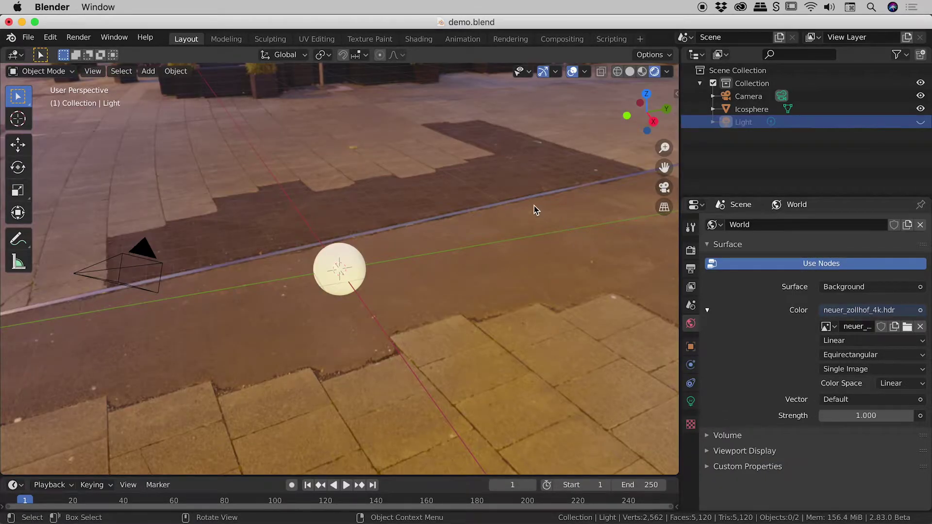
- Orbit and zoom the view to face the HDRI's lit waterfront buildings
{"action": "middle_click_drag", "start_coordinate": [536, 207], "coordinate": [595, 191]}
{"action": "scroll", "coordinate": [343, 271], "scroll_direction": "up", "scroll_amount": 6}
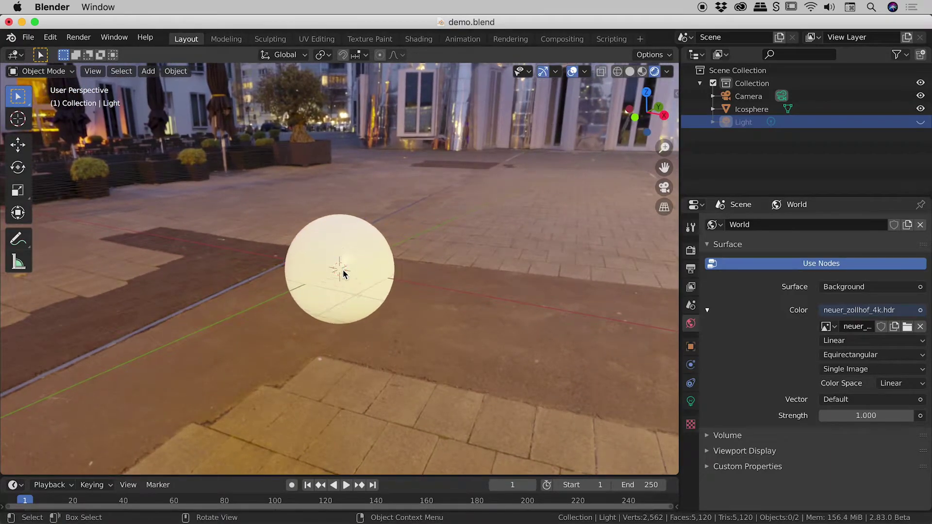
{"action": "middle_click_drag", "start_coordinate": [327, 272], "coordinate": [356, 200]}
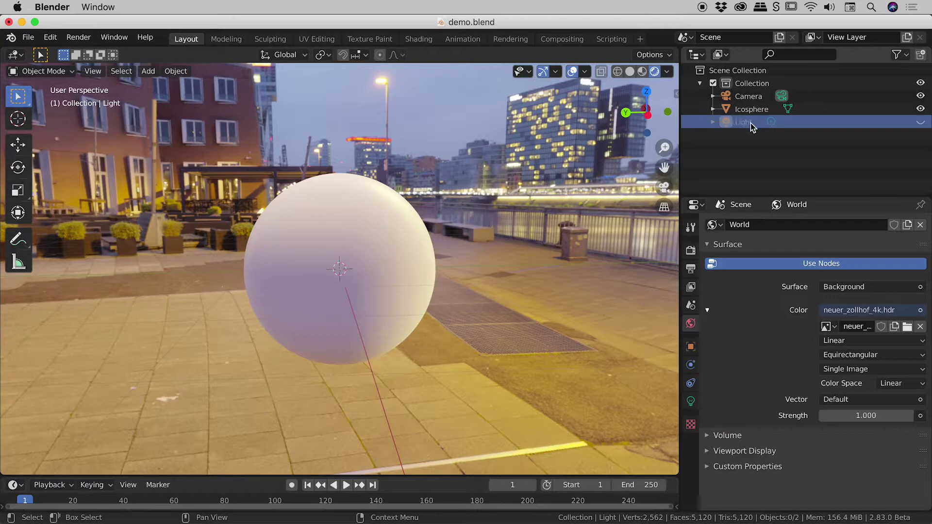
- Toggle the Light on and off while orbiting the sphere to compare, leaving it visible
{"action": "left_click", "coordinate": [920, 122]}
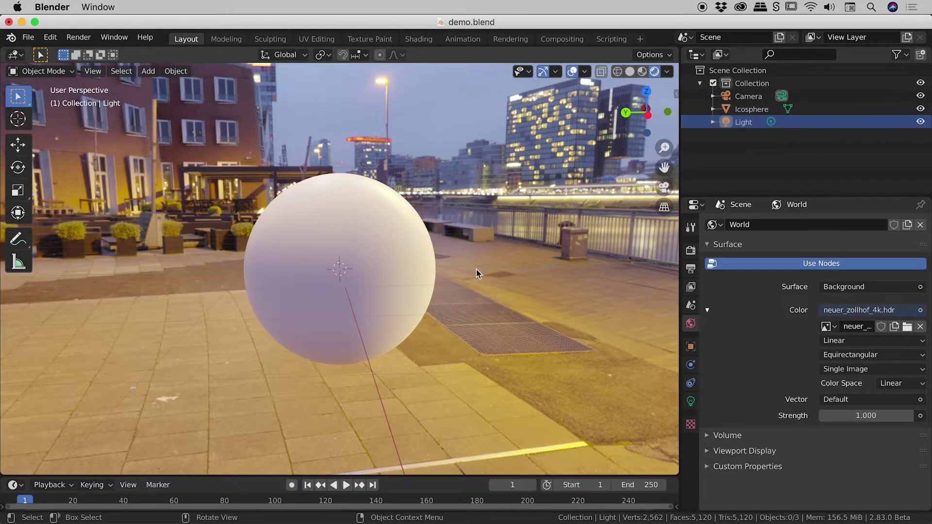
{"action": "middle_click_drag", "start_coordinate": [479, 272], "coordinate": [269, 258]}
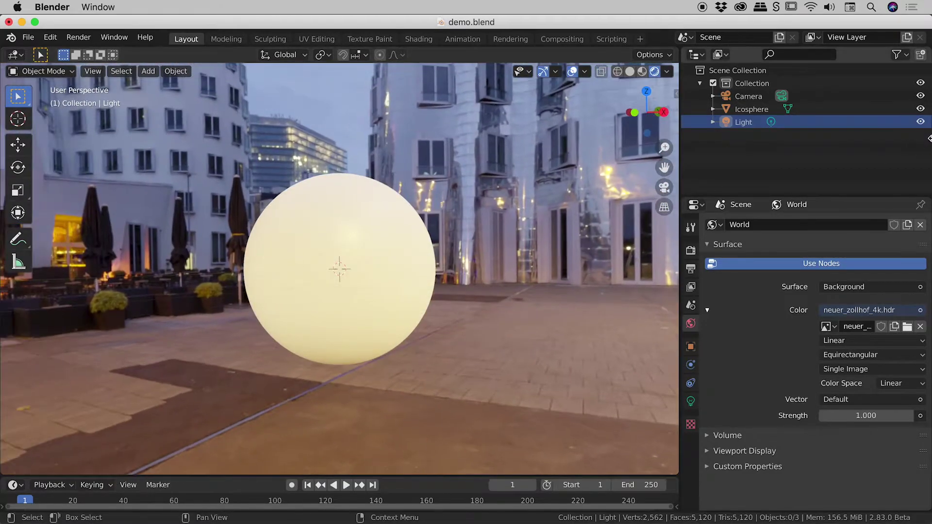
{"action": "left_click", "coordinate": [920, 123]}
{"action": "left_click", "coordinate": [920, 122]}
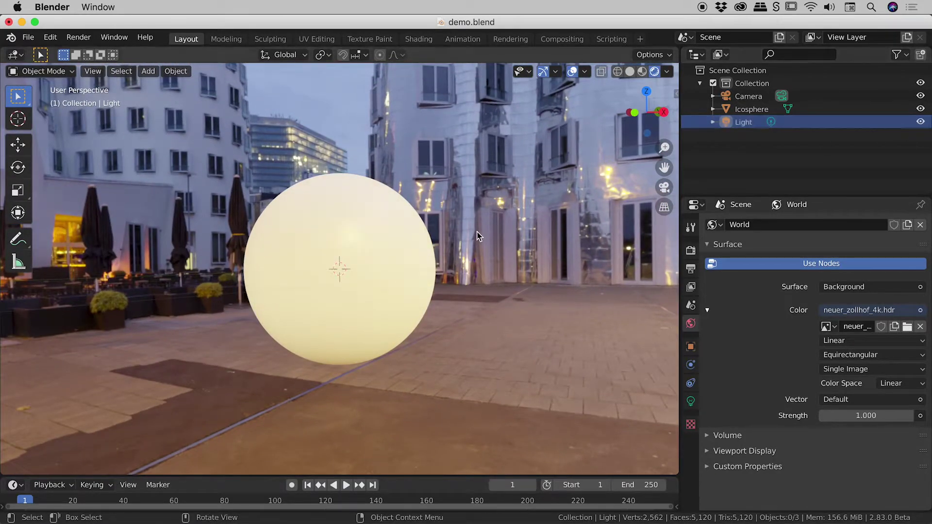
{"action": "middle_click_drag", "start_coordinate": [473, 233], "coordinate": [243, 245]}
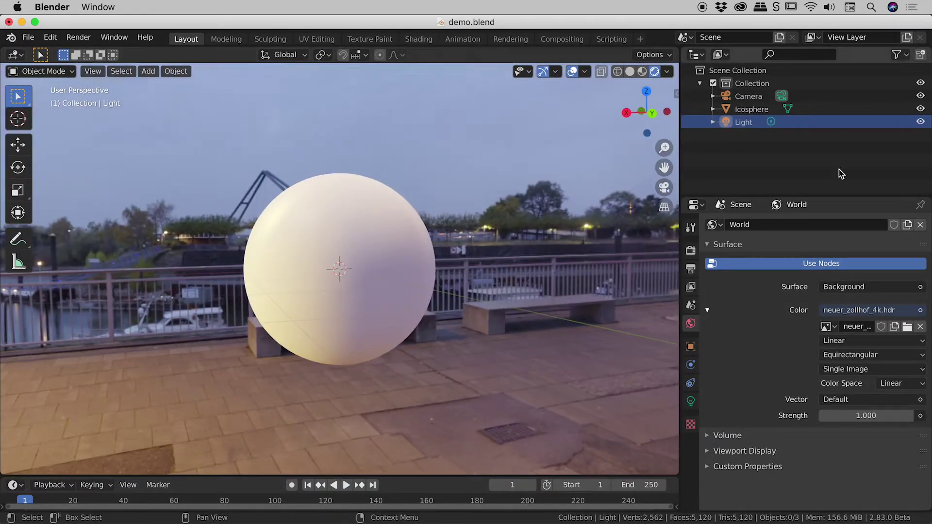
{"action": "left_click", "coordinate": [920, 122]}
{"action": "left_click", "coordinate": [920, 122]}
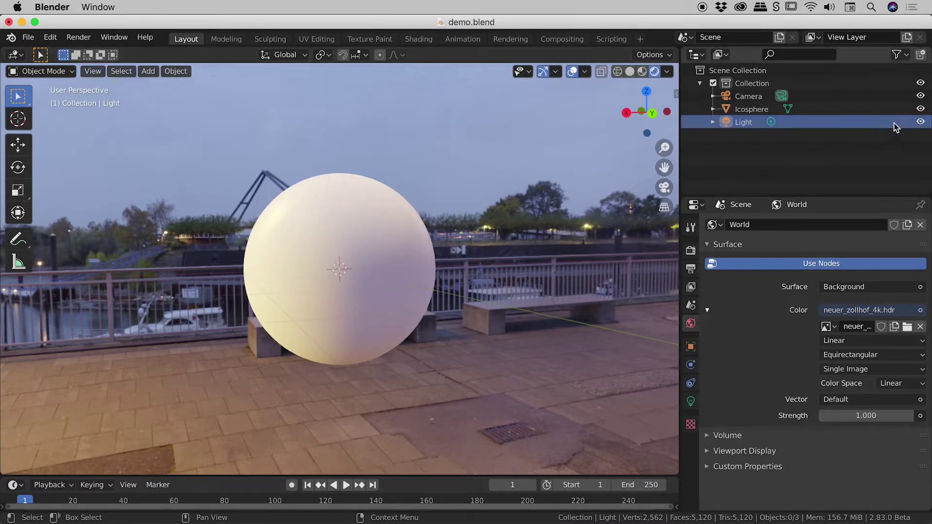
{"action": "left_click", "coordinate": [920, 122]}
{"action": "left_click", "coordinate": [920, 122]}
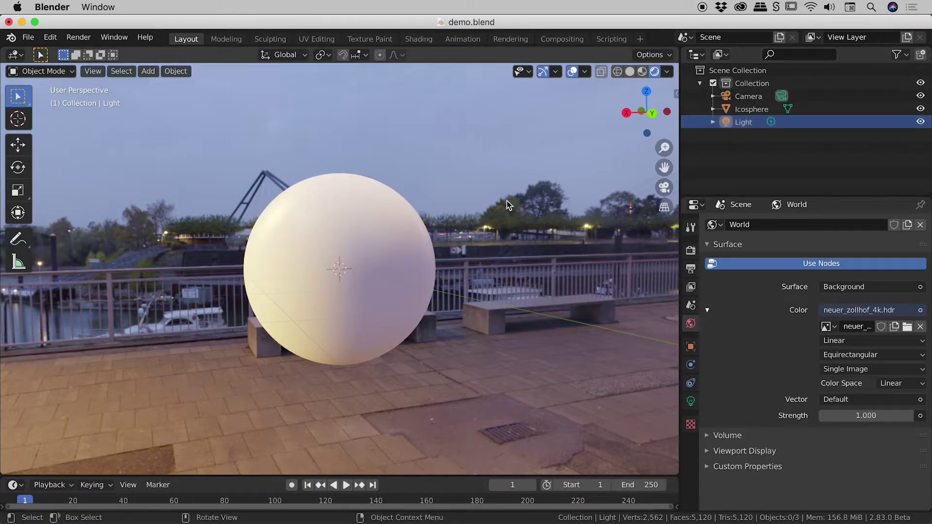
- Orbit around the sphere to view other parts of the surrounding environment
{"action": "middle_click_drag", "start_coordinate": [493, 241], "coordinate": [440, 237]}
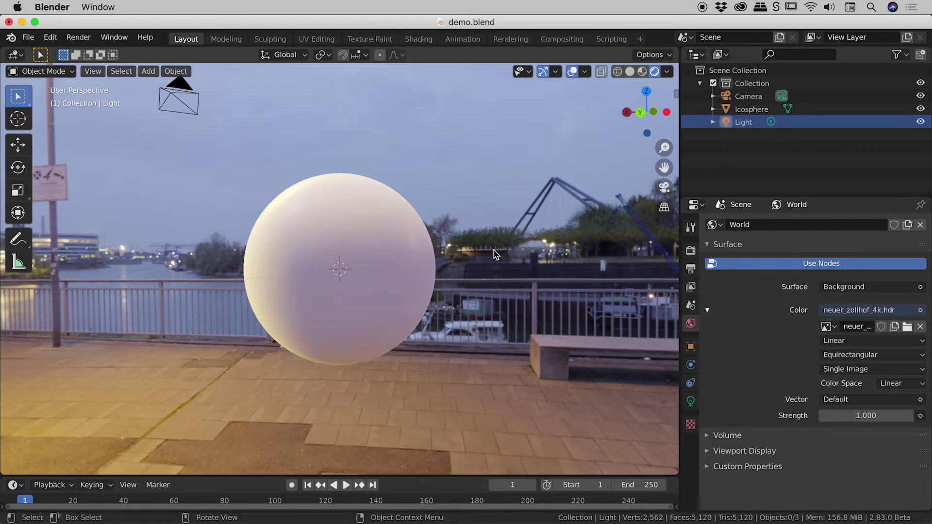
{"action": "middle_click_drag", "start_coordinate": [398, 283], "coordinate": [371, 309]}
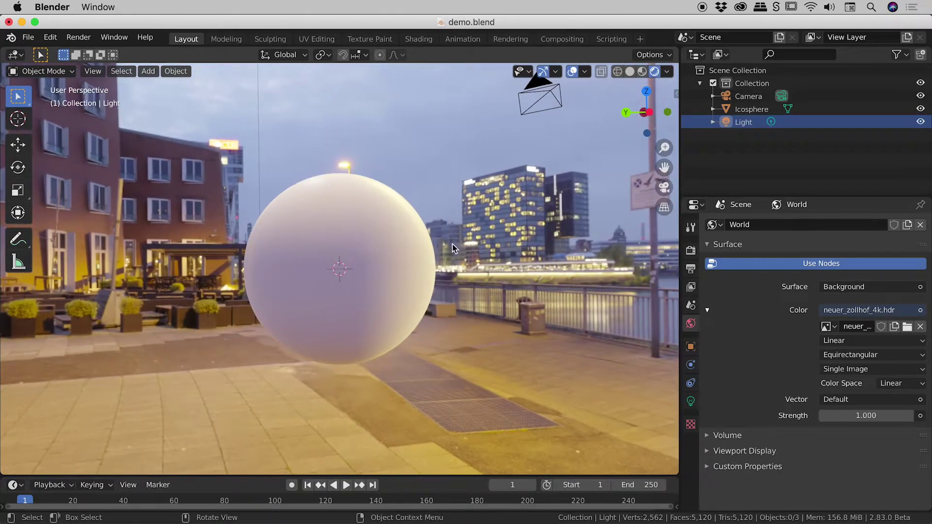
{"action": "middle_click_drag", "start_coordinate": [517, 294], "coordinate": [462, 292]}
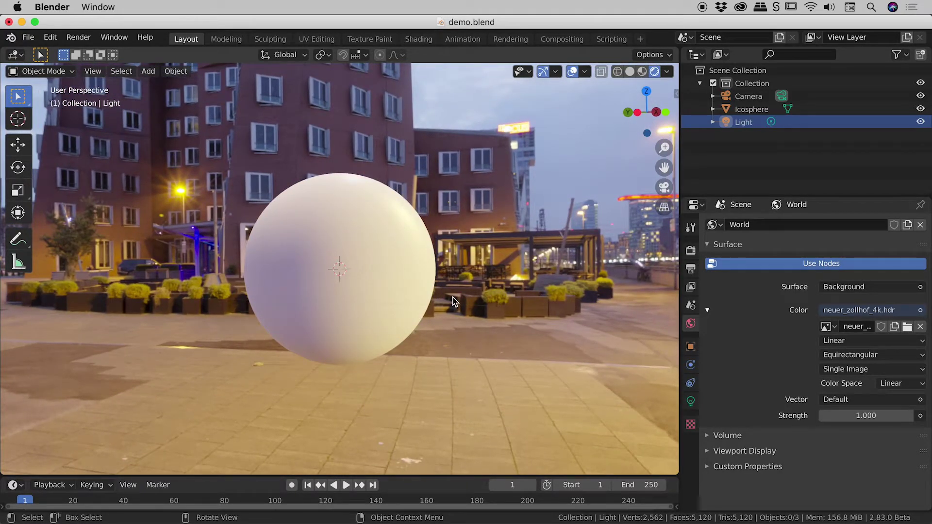
- Give the Icosphere a new material and set Metallic to 1.0
{"action": "left_click", "coordinate": [368, 225]}
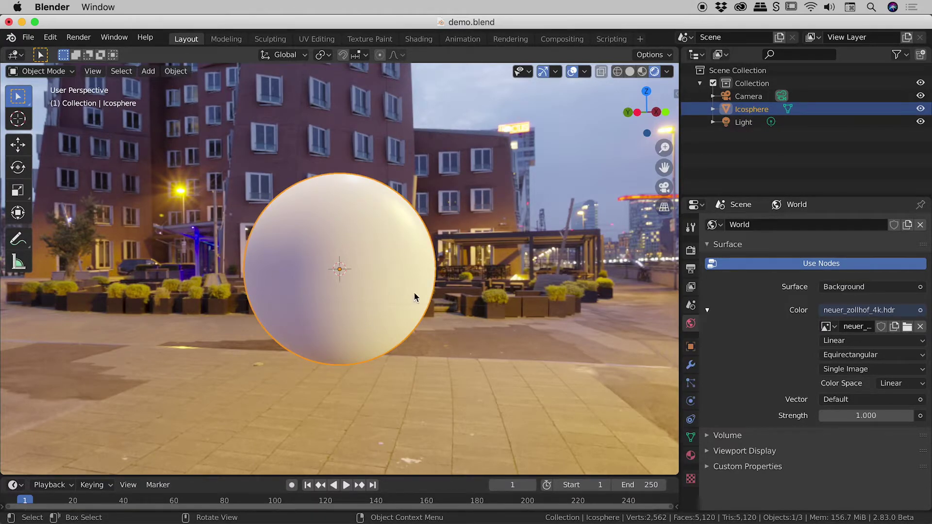
{"action": "left_click", "coordinate": [690, 457]}
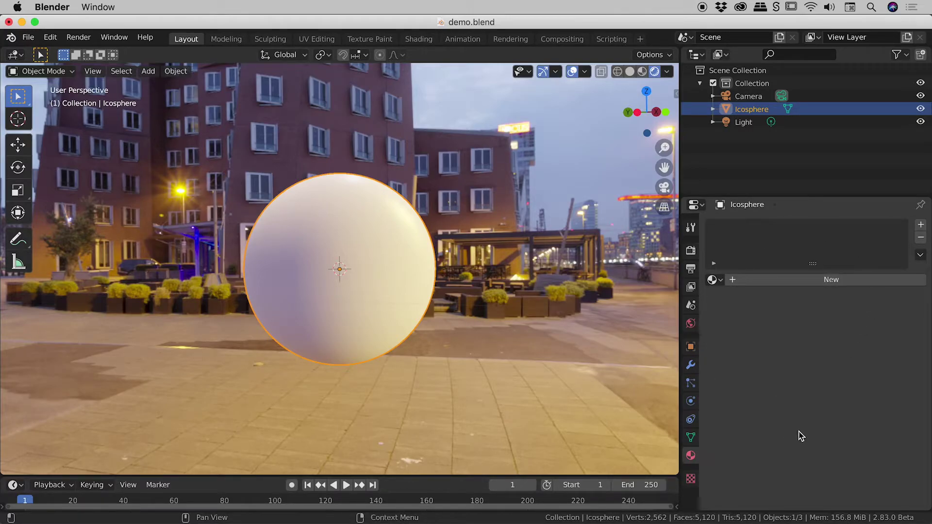
{"action": "left_click", "coordinate": [820, 280]}
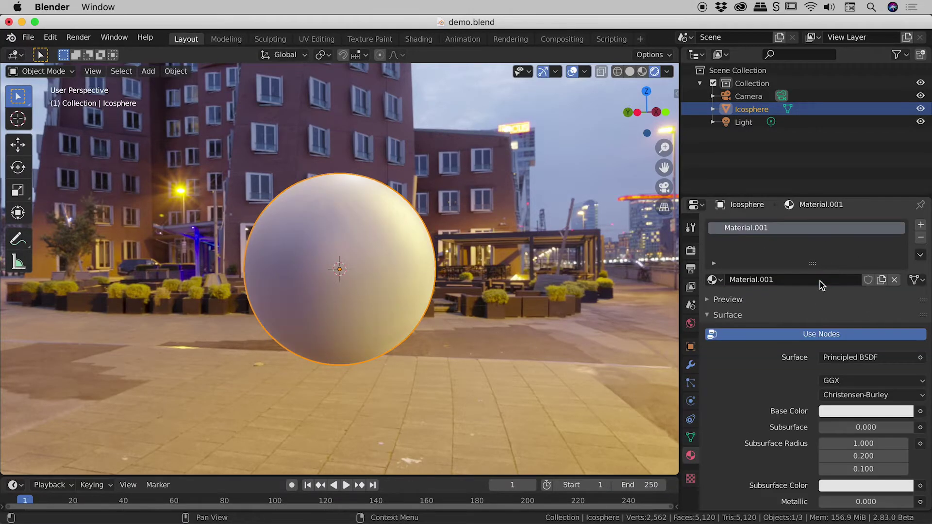
{"action": "scroll", "coordinate": [723, 394], "scroll_direction": "down", "scroll_amount": 5}
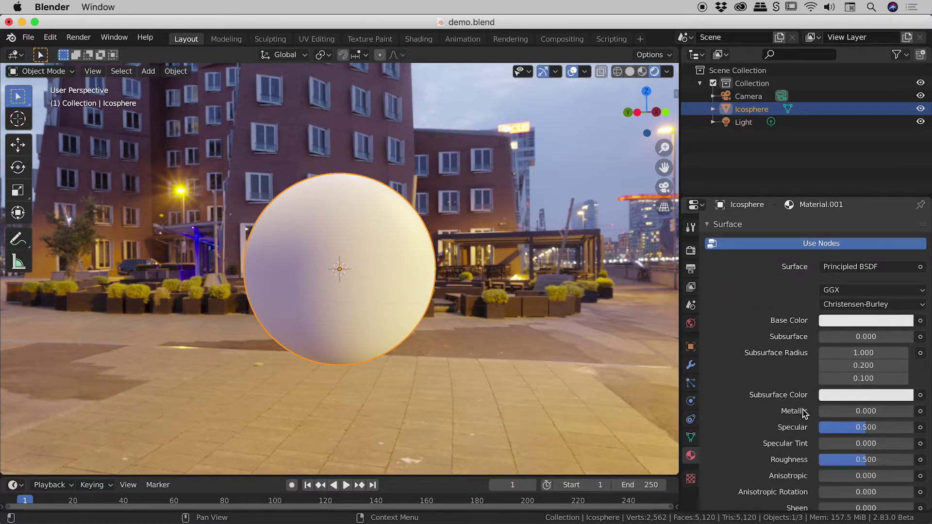
{"action": "left_click_drag", "start_coordinate": [821, 412], "coordinate": [917, 413]}
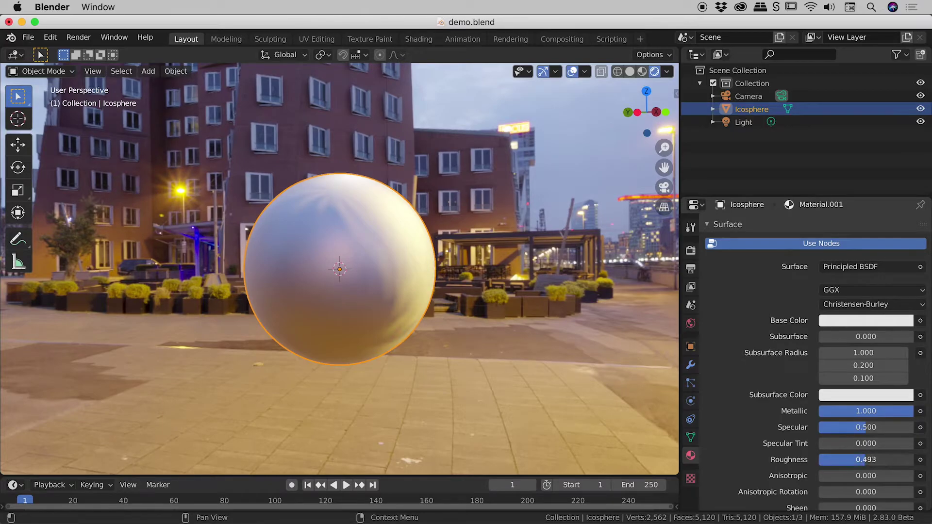
- Adjust the material's Roughness while checking reflections, settling on 0.3
{"action": "left_click_drag", "start_coordinate": [902, 459], "coordinate": [439, 273]}
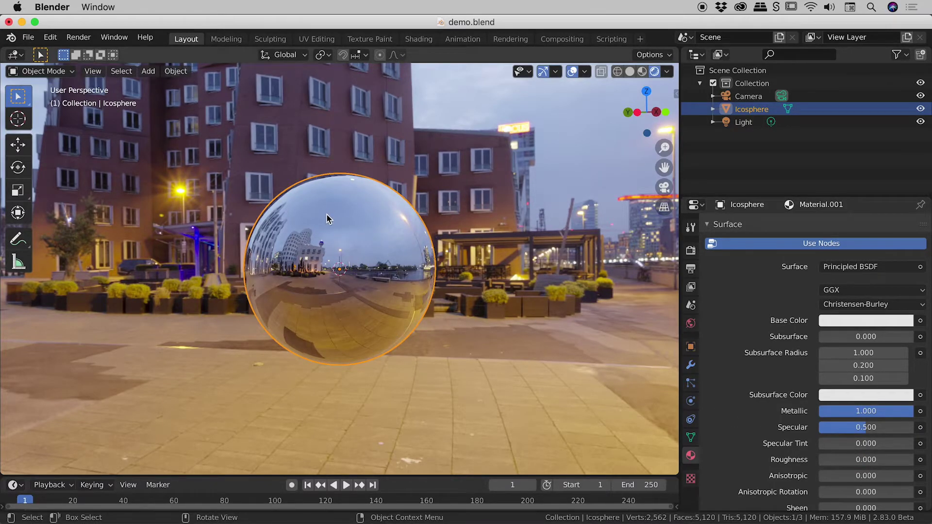
{"action": "middle_click_drag", "start_coordinate": [327, 215], "coordinate": [443, 308]}
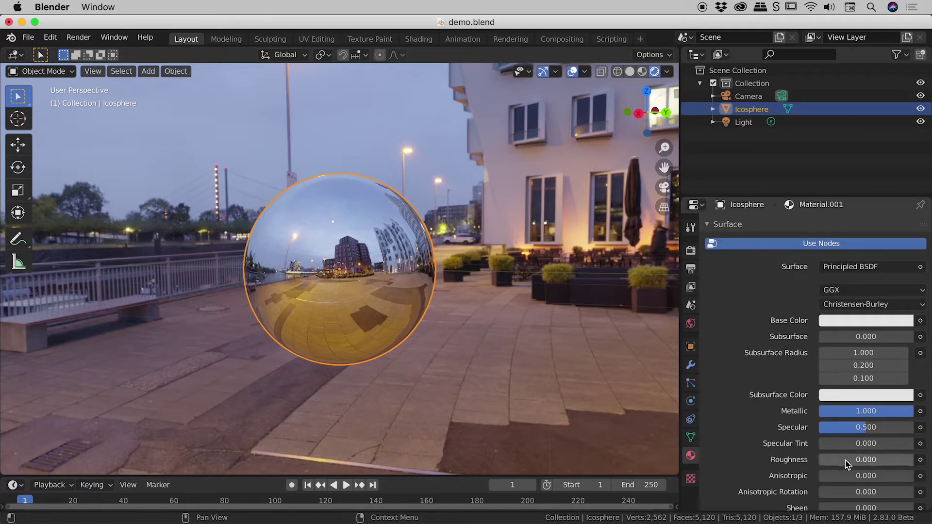
{"action": "left_click_drag", "start_coordinate": [830, 463], "coordinate": [835, 464]}
{"action": "left_click", "coordinate": [871, 463]}
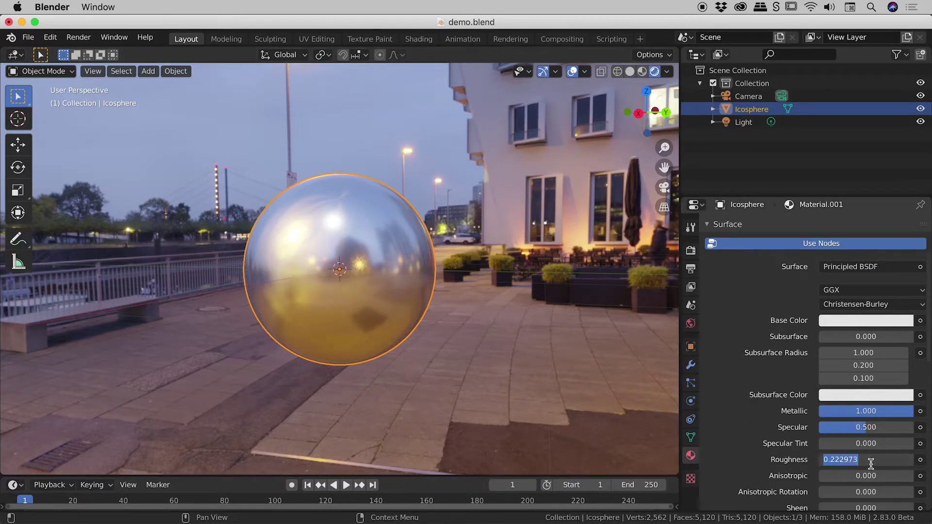
{"action": "type", "text": "0.3"}
{"action": "key", "text": "Return"}
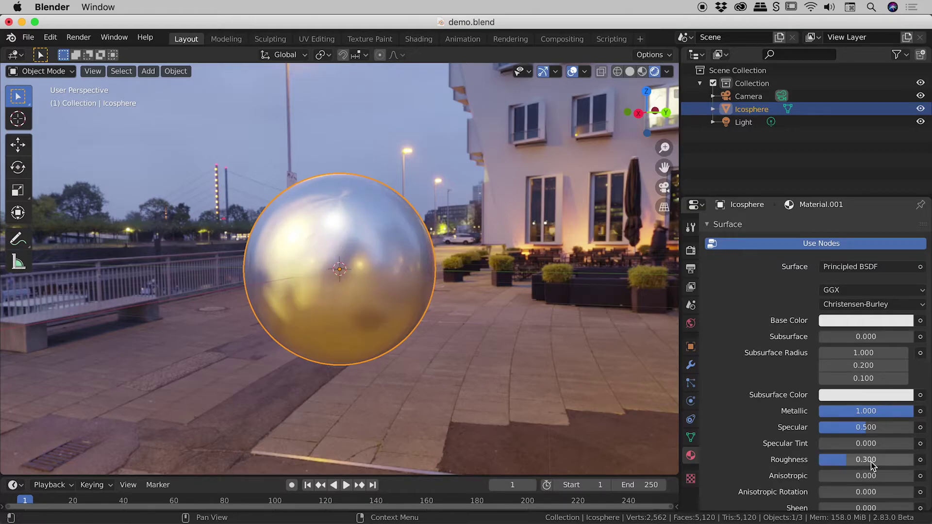
{"action": "middle_click_drag", "start_coordinate": [465, 266], "coordinate": [360, 204]}
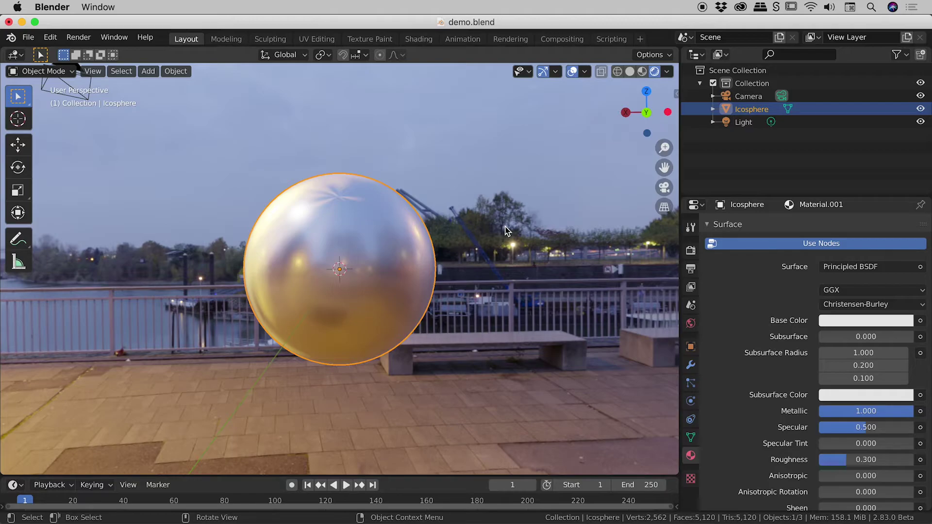
- Render frame 1 via Render > Render Image, inspect it, then close the render window
{"action": "left_click", "coordinate": [77, 37]}
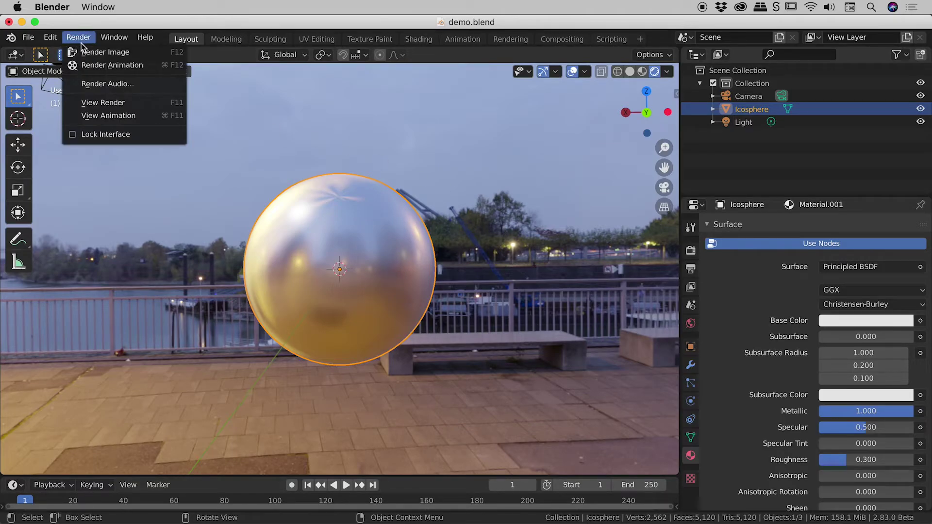
{"action": "left_click", "coordinate": [103, 52]}
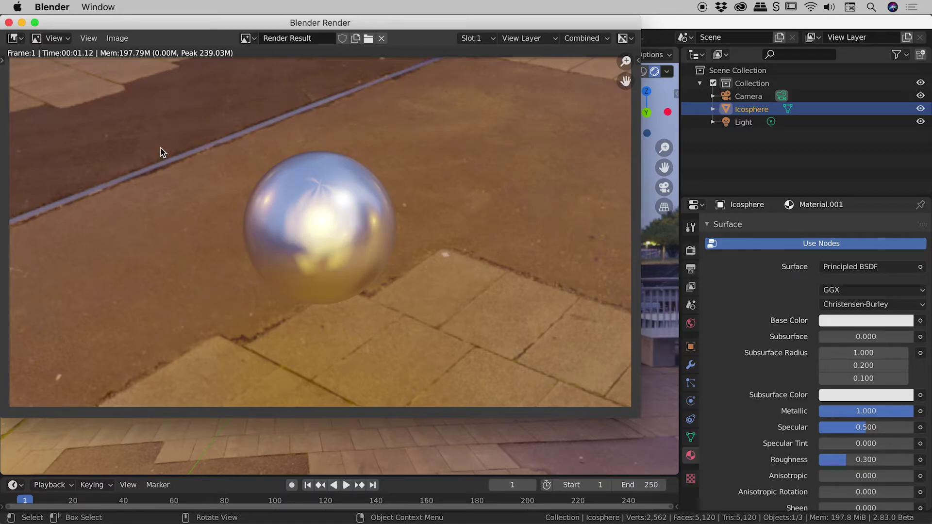
{"action": "left_click", "coordinate": [9, 23]}
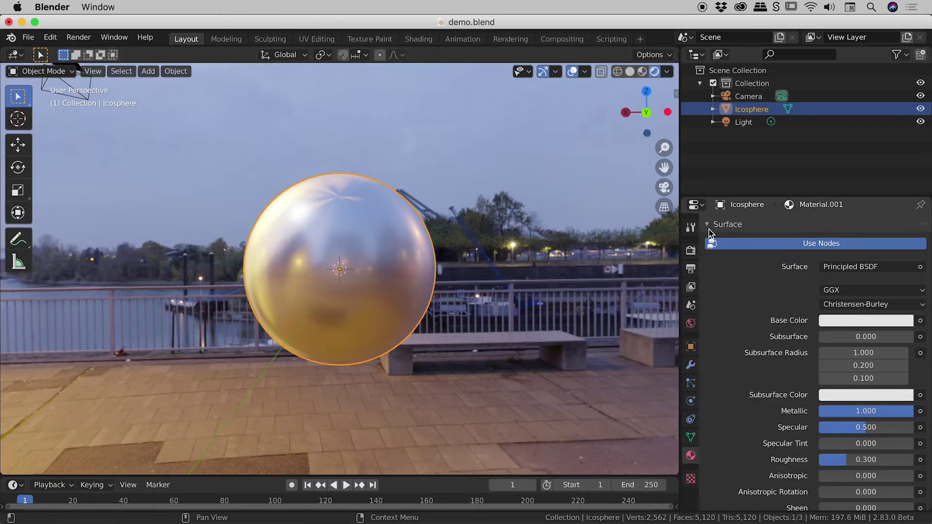
- Enable Film > Transparent in Render Properties and orbit to check the transparent background
{"action": "left_click", "coordinate": [690, 251]}
{"action": "scroll", "coordinate": [758, 284], "scroll_direction": "down", "scroll_amount": 2}
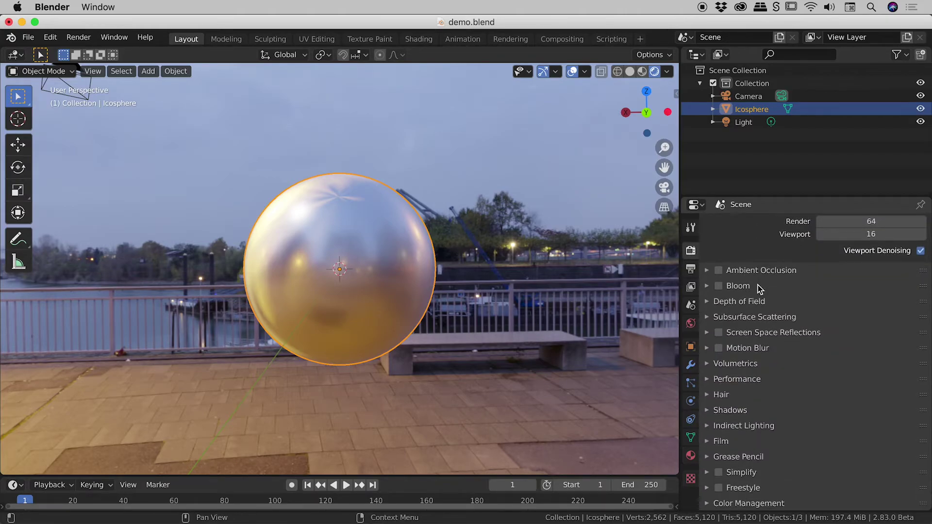
{"action": "left_click", "coordinate": [713, 440]}
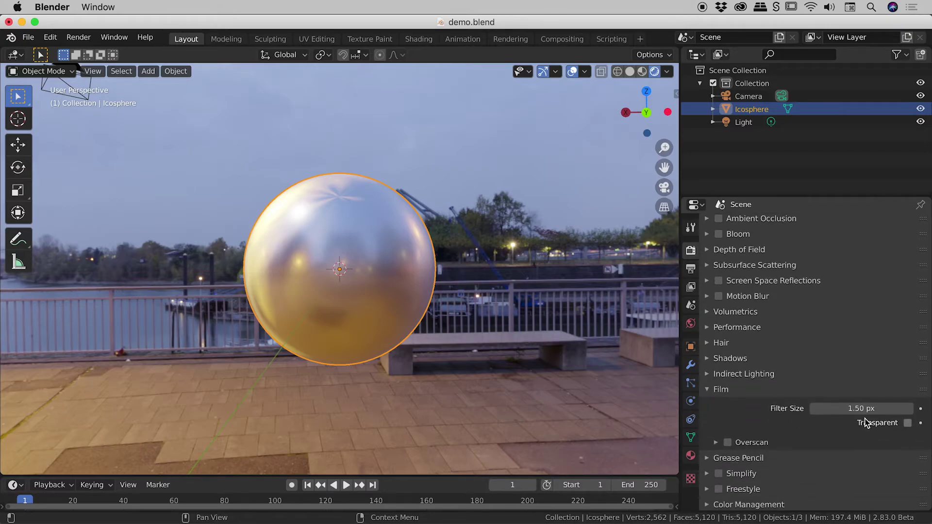
{"action": "left_click", "coordinate": [907, 423]}
{"action": "middle_click_drag", "start_coordinate": [503, 202], "coordinate": [259, 142]}
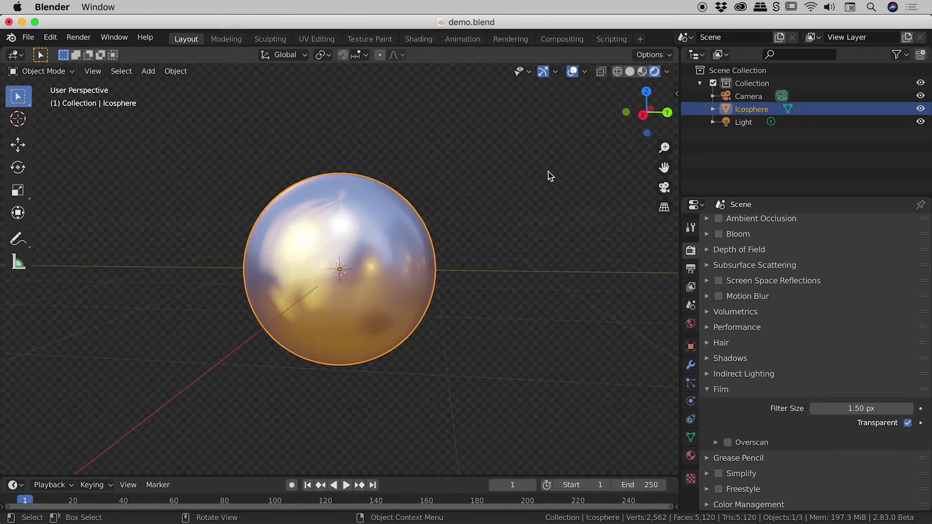
{"action": "middle_click_drag", "start_coordinate": [256, 364], "coordinate": [293, 243]}
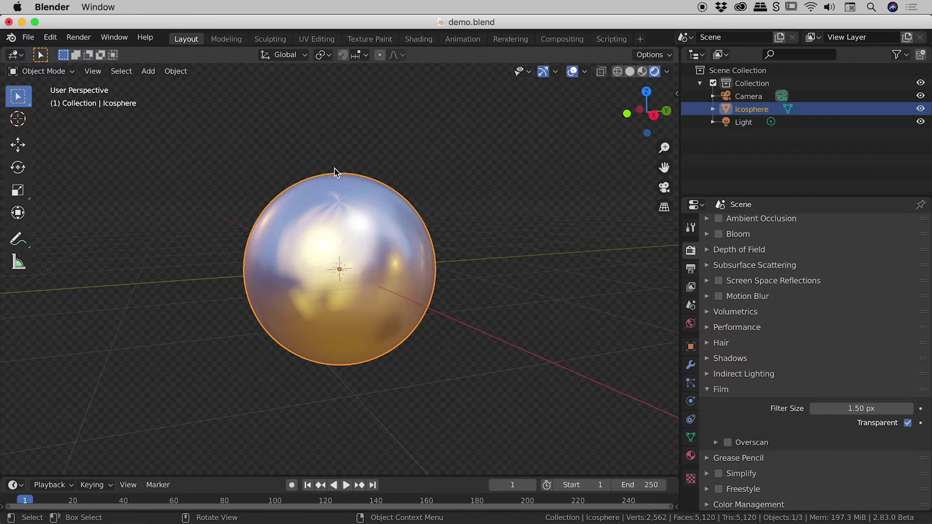
{"action": "left_click", "coordinate": [80, 38]}
- Render frame 1 on the transparent background, view the Image menu's save options, and reposition the render window
{"action": "left_click", "coordinate": [107, 52]}
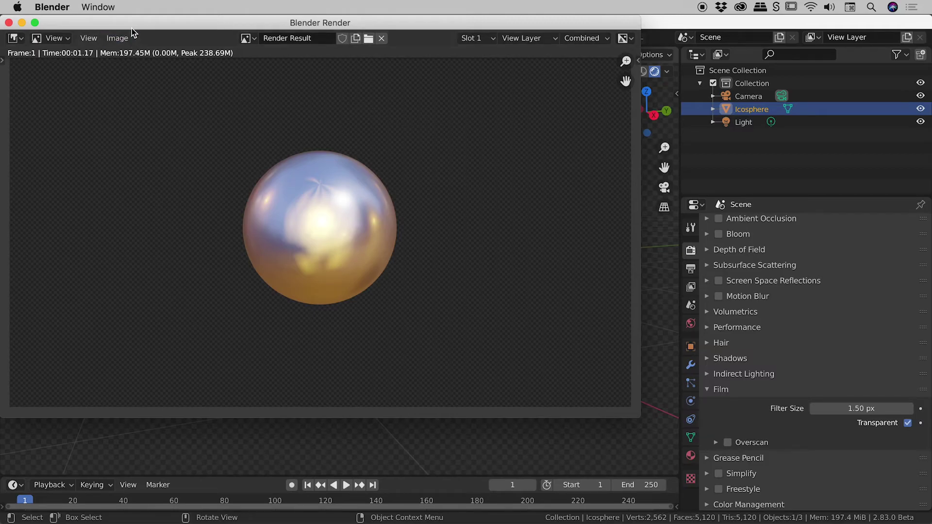
{"action": "left_click", "coordinate": [117, 38]}
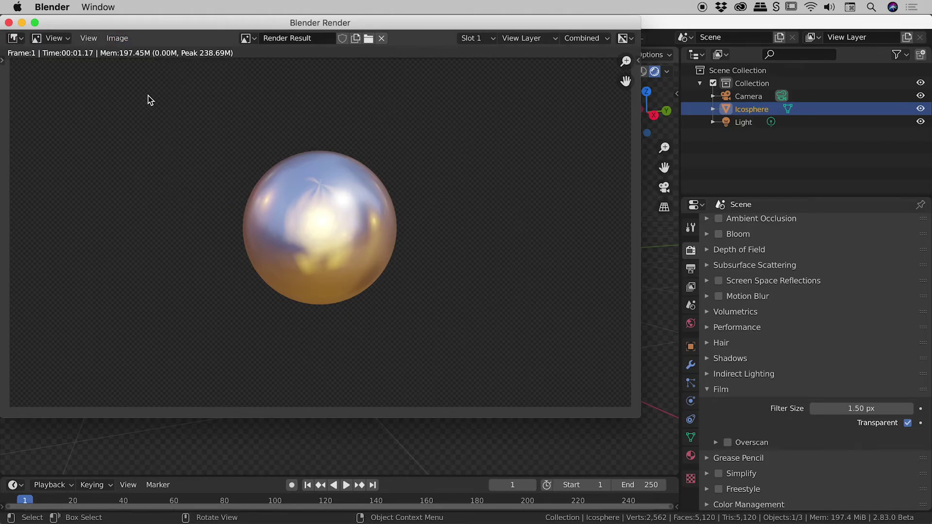
{"action": "left_click_drag", "start_coordinate": [155, 25], "coordinate": [165, 39]}
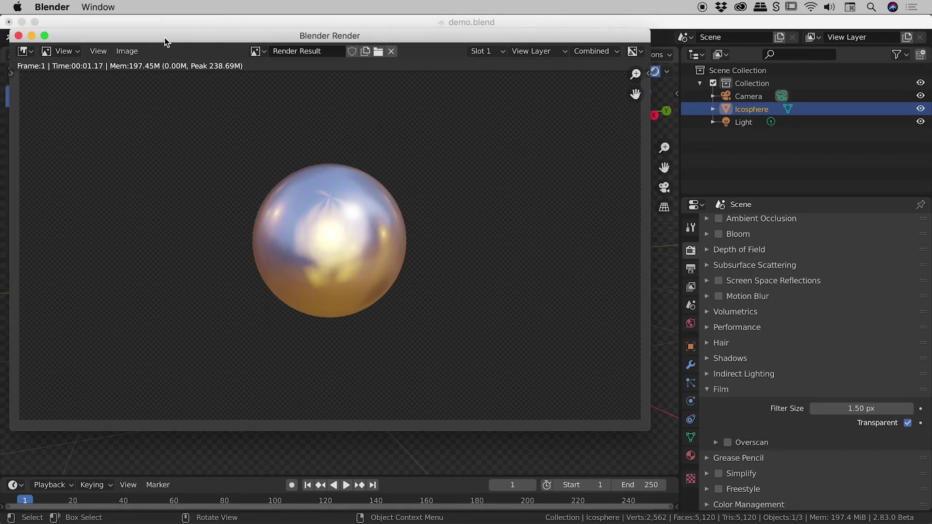